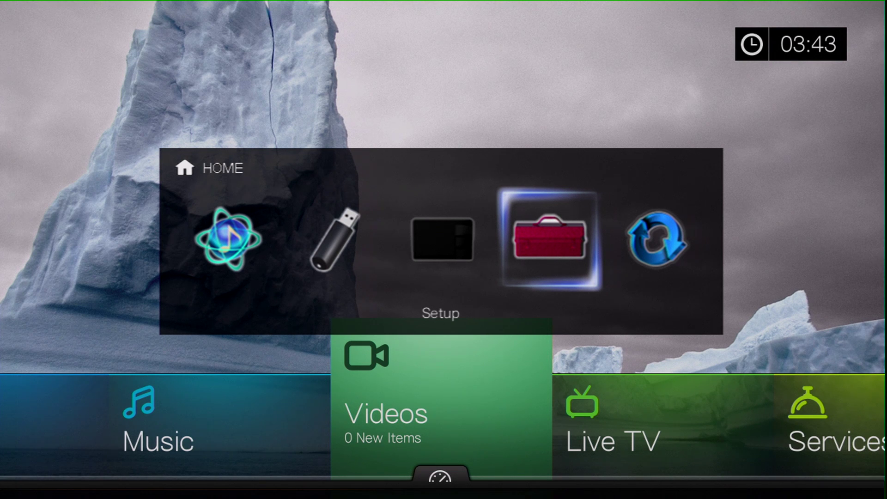
Review the receiver's HDMI Input assignments for the BD/DVD, CBL/SAT and STB/DVR selectors.
key("Return")
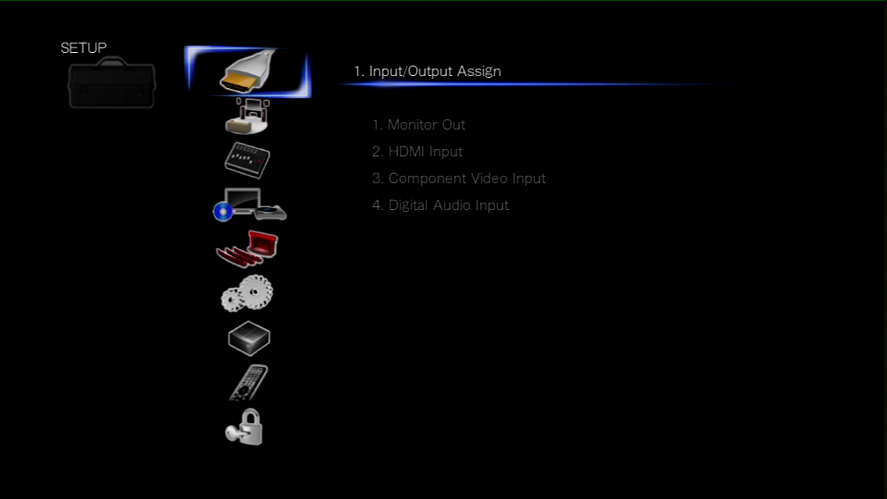
key("Return")
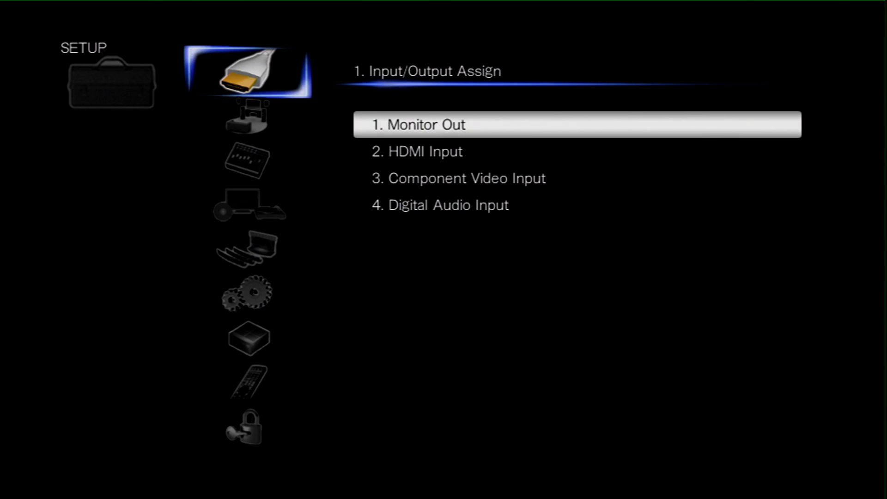
key("Down")
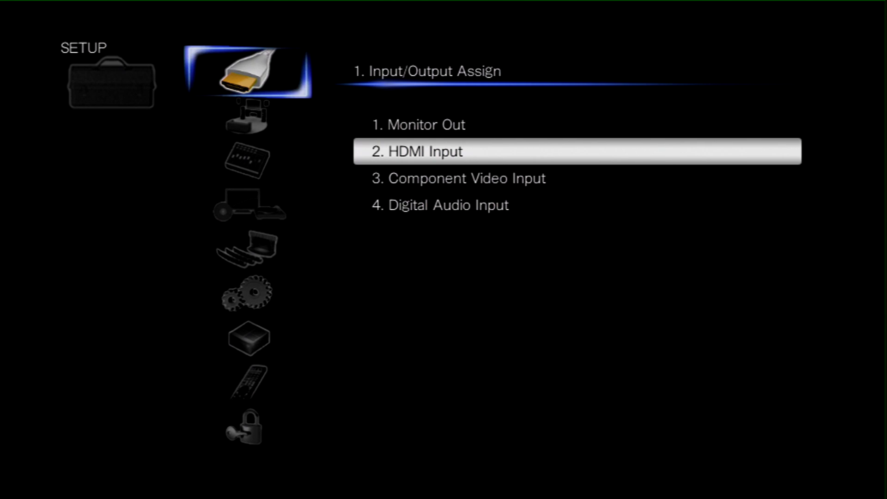
key("Return")
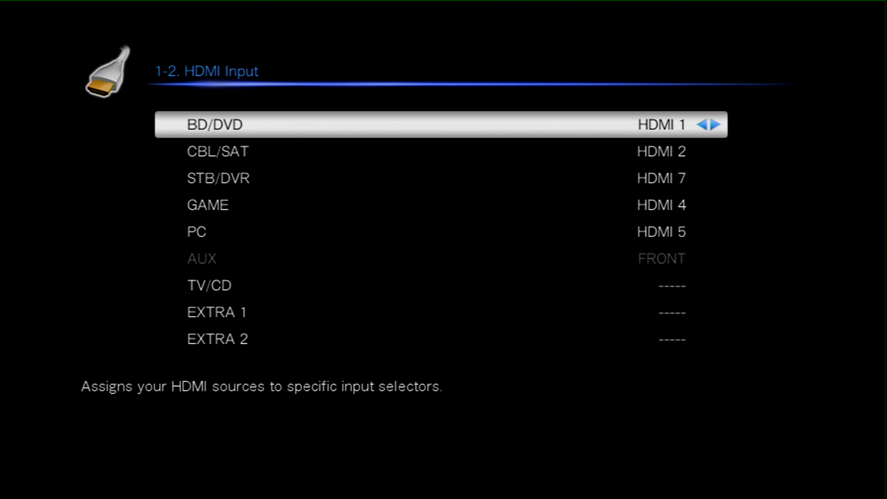
key("Down")
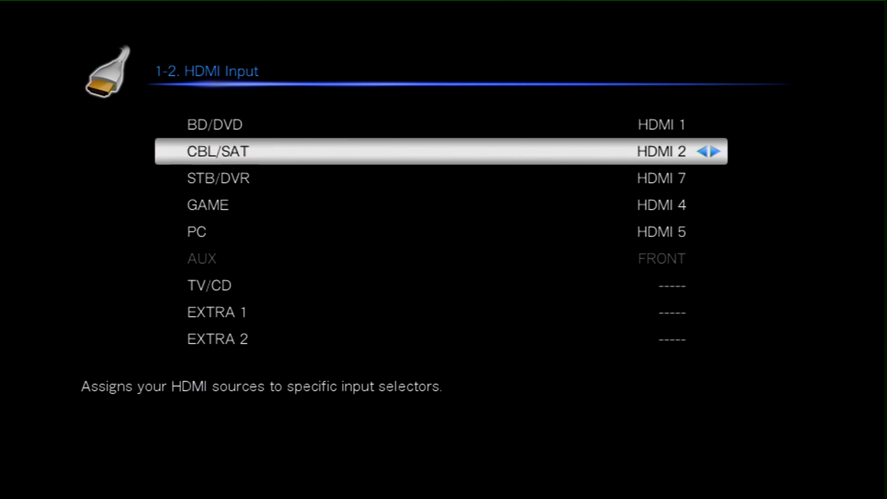
key("Down")
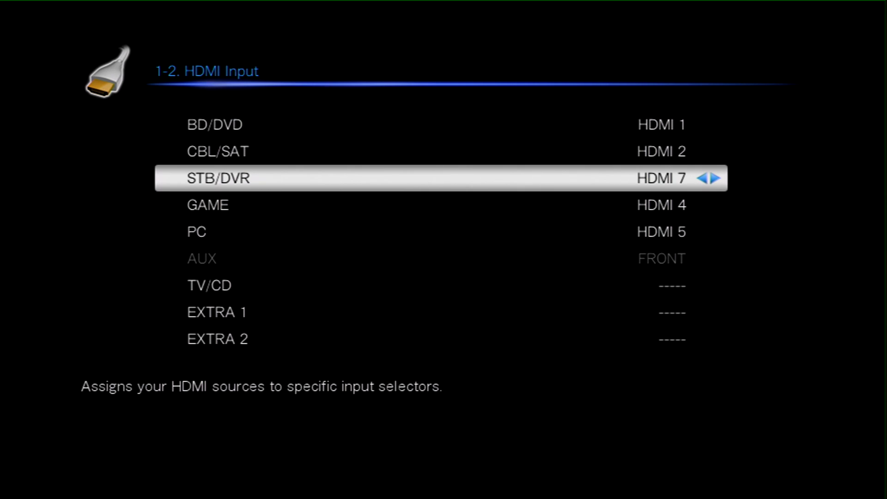
key("Escape")
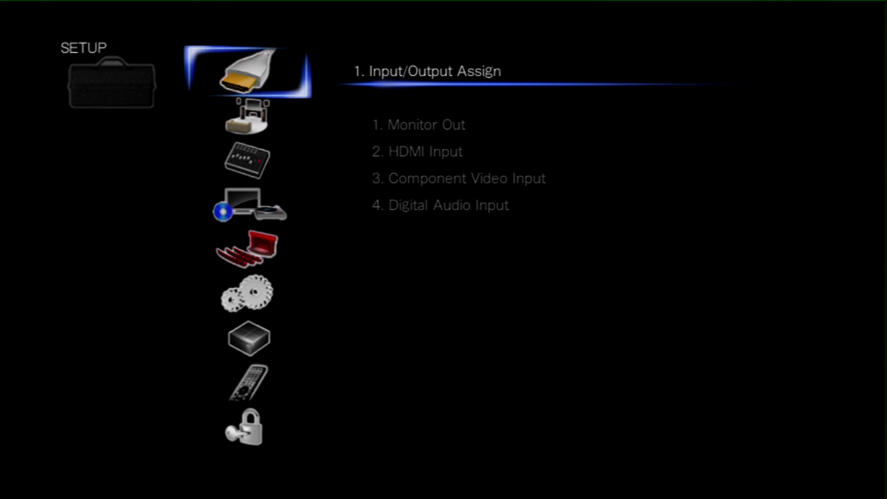
Open Name Edit in Source Setup for the STB/DVR input, erase its name and switch to capital letters.
key("Down")
key("Down")
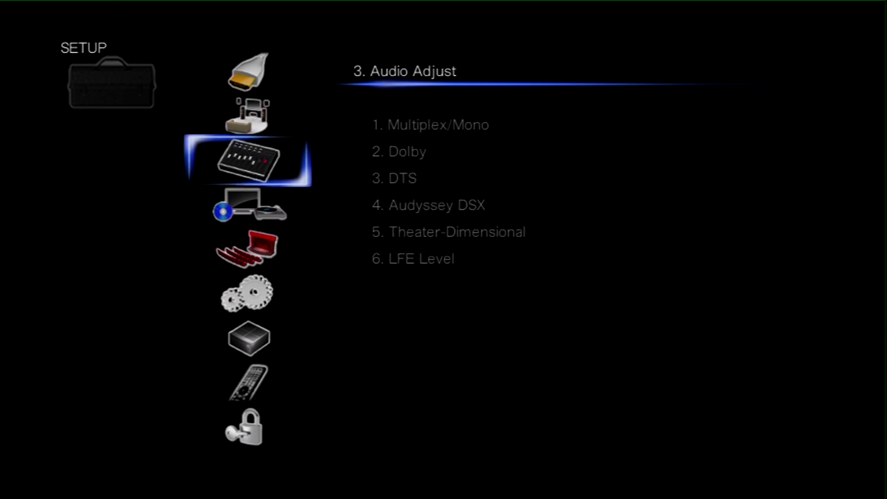
key("Down")
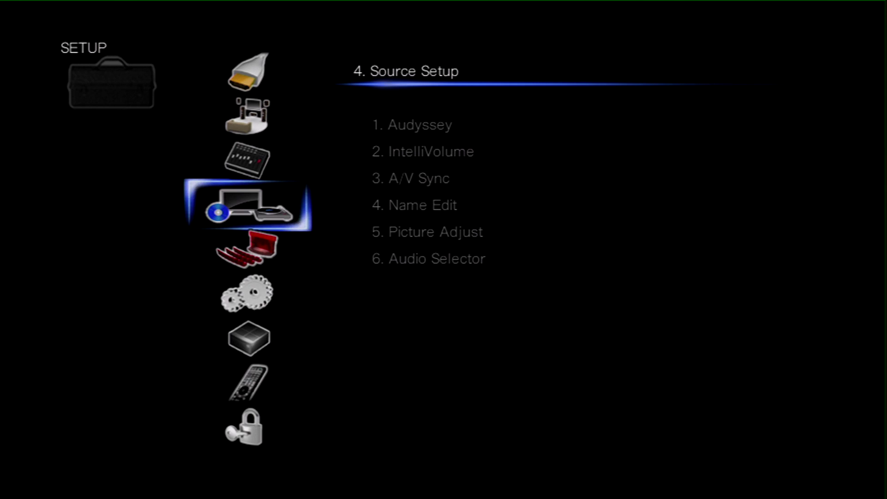
key("Return")
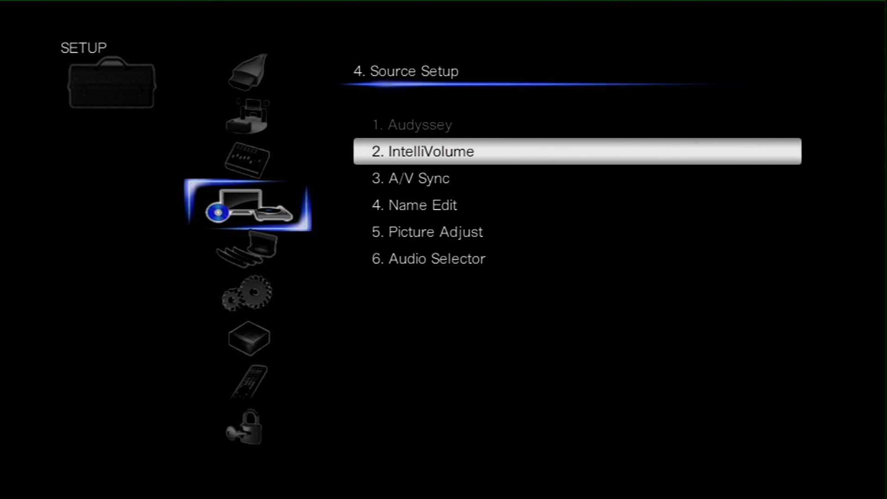
key("Down")
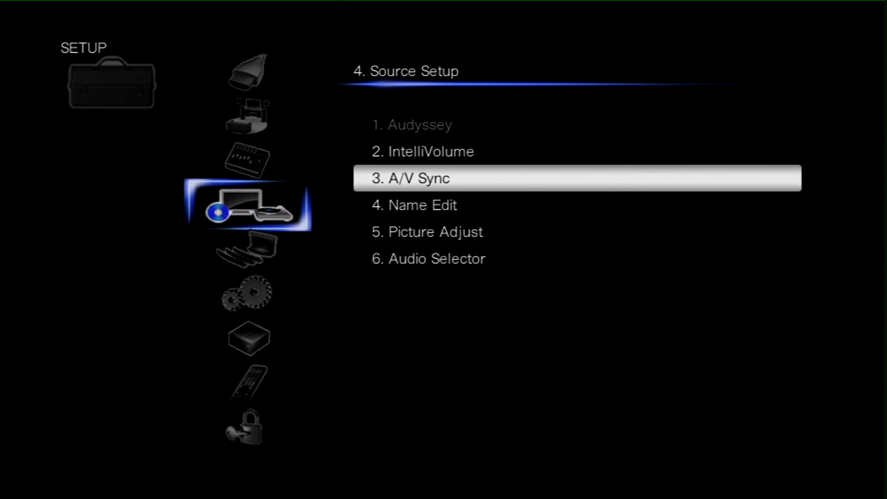
key("Down")
key("Return")
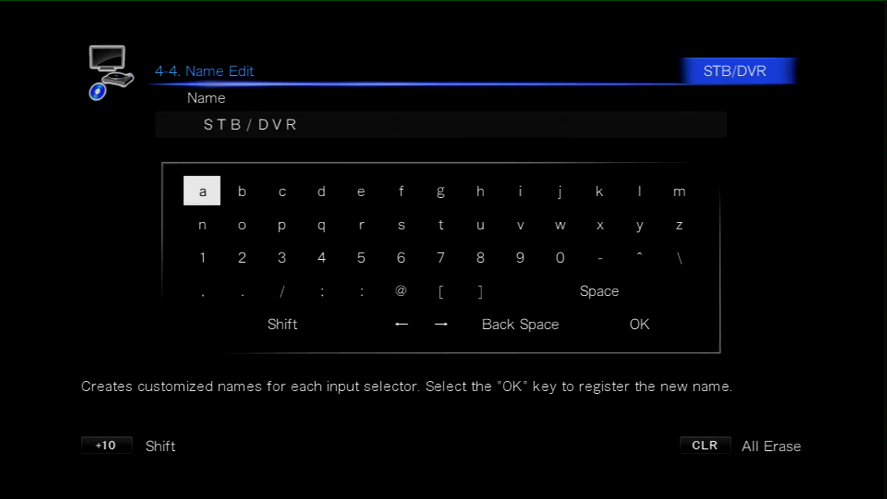
key("Delete")
key("shift")
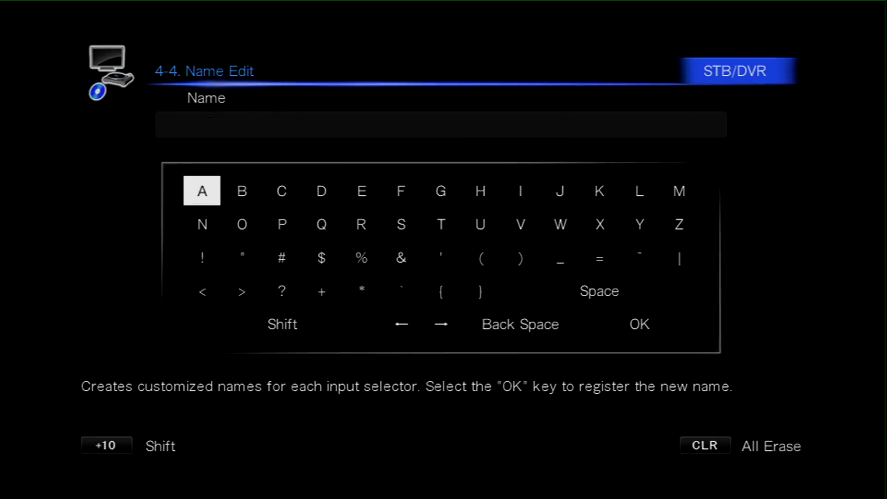
Enter the capital letters "WD" as the start of the STB/DVR input's new name.
key("Down")
key("Right")
key("Right")
key("Right")
key("Right")
key("Right")
key("Right")
key("Right")
key("Right")
key("Right")
key("Return")
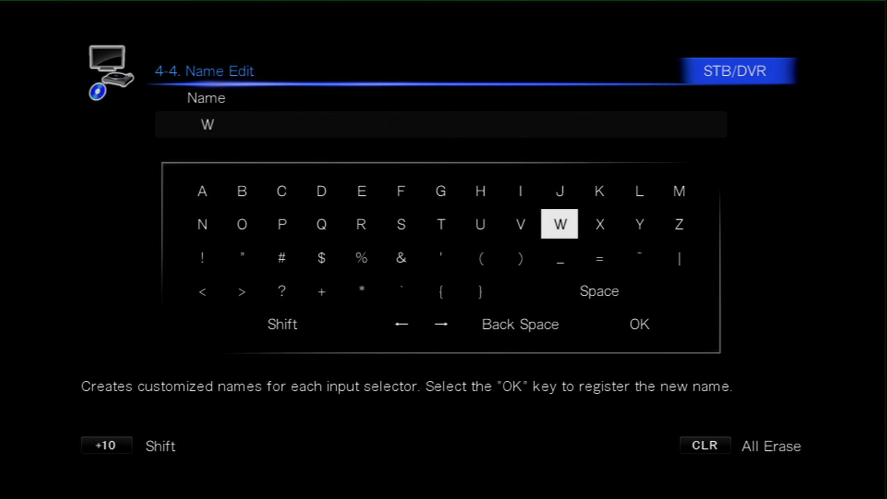
key("Up")
key("Left")
key("Left")
key("Left")
key("Left")
key("Left")
key("Left")
key("Return")
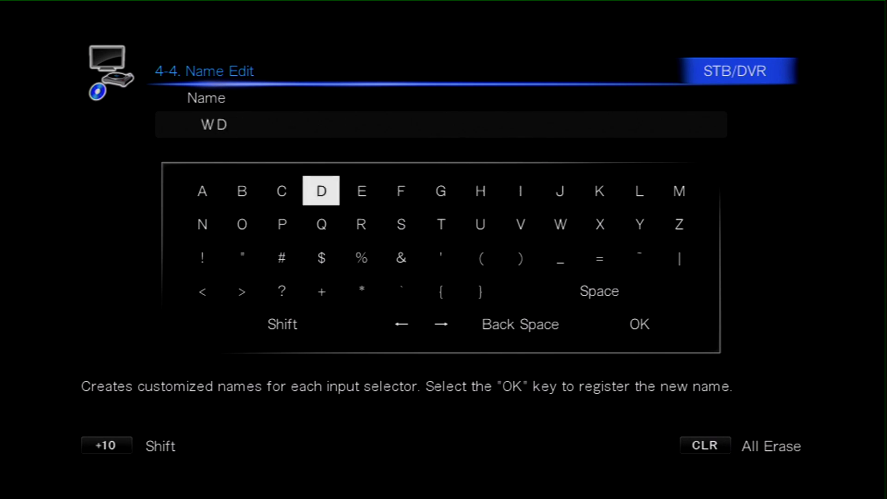
Add a space and a capital "L" after "WD" in the input name.
key("Down")
key("Down")
key("Down")
key("Right")
key("Right")
key("Right")
key("Right")
key("Right")
key("Return")
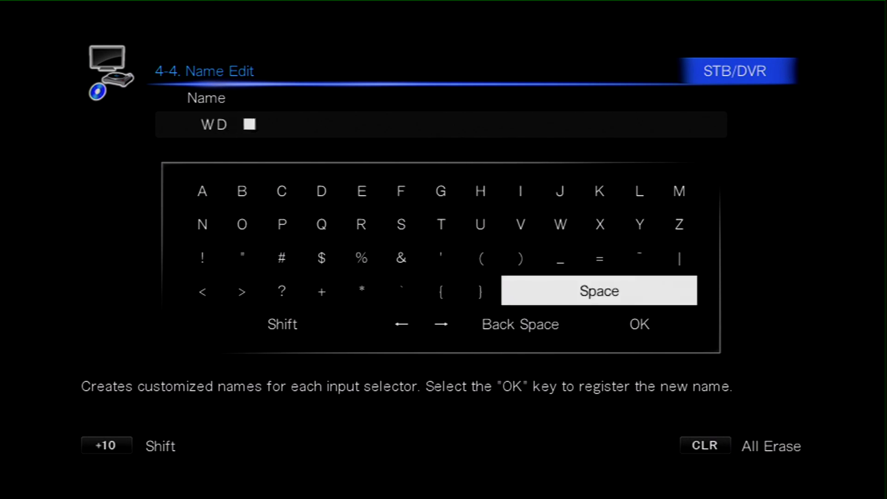
key("Up")
key("Up")
key("Up")
key("Right")
key("Right")
key("Right")
key("Return")
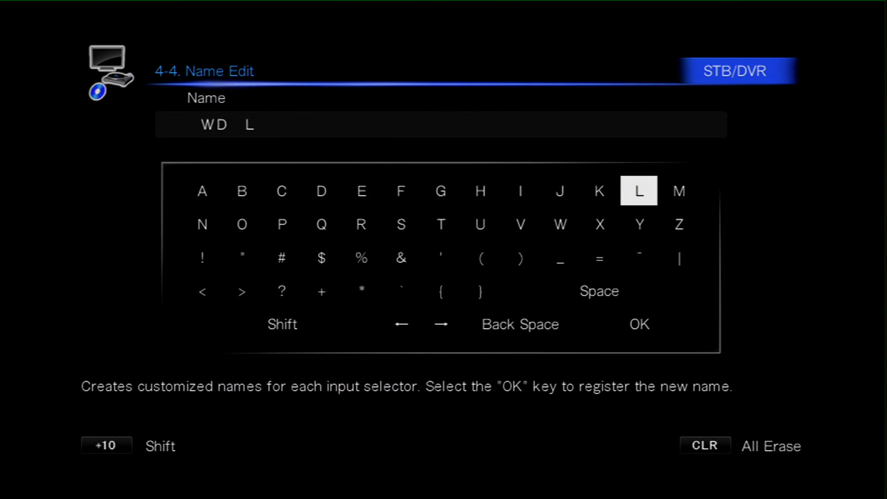
Complete the input name as "WD Live" with lowercase letters and leave the name editor.
key("Up")
key("Up")
key("Up")
key("Up")
key("Up")
key("shift")
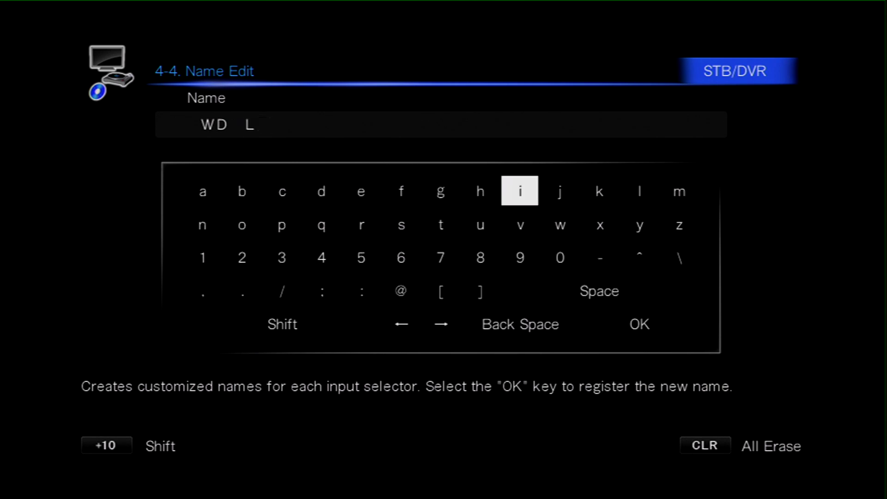
key("Return")
key("Down")
key("Return")
key("Up")
key("Left")
key("Left")
key("Left")
key("Left")
key("Return")
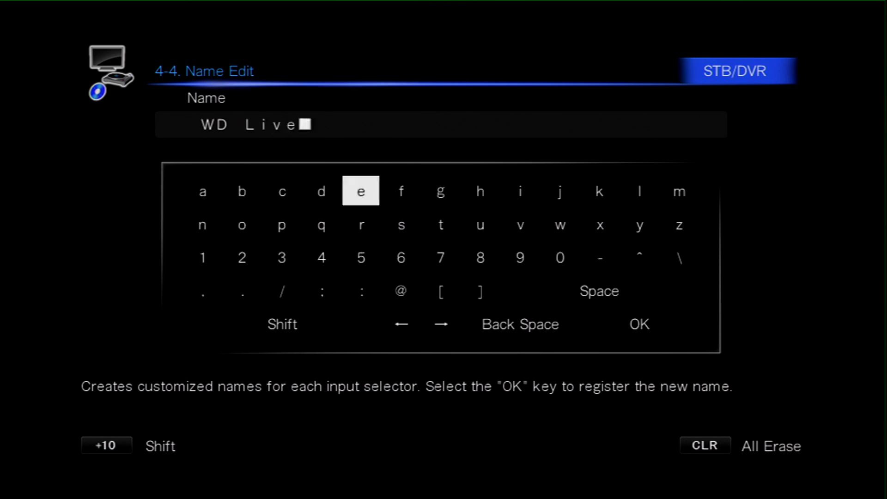
key("Escape")
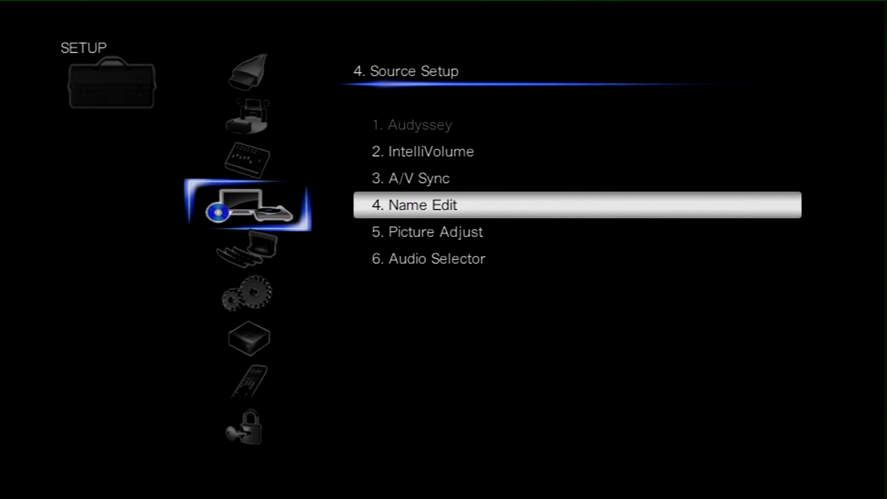
Try Analog as the Audio Selector for the STB/DVR source and return it to HDMI.
key("Down")
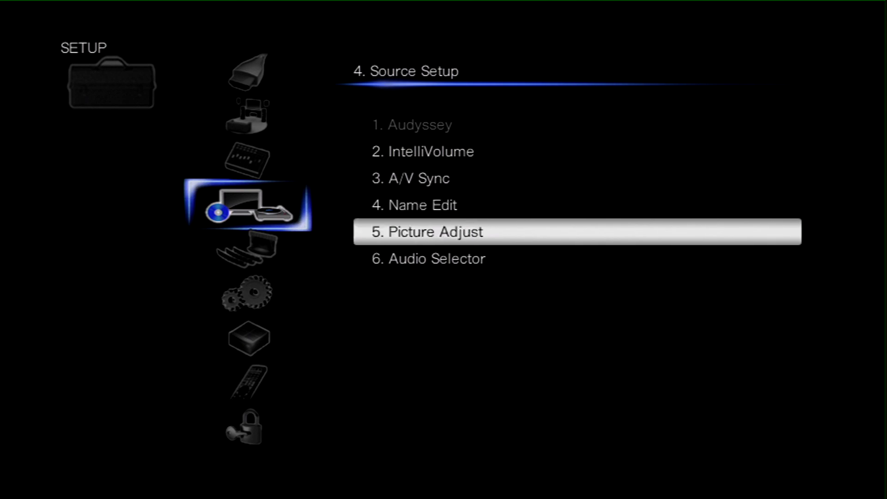
key("Down")
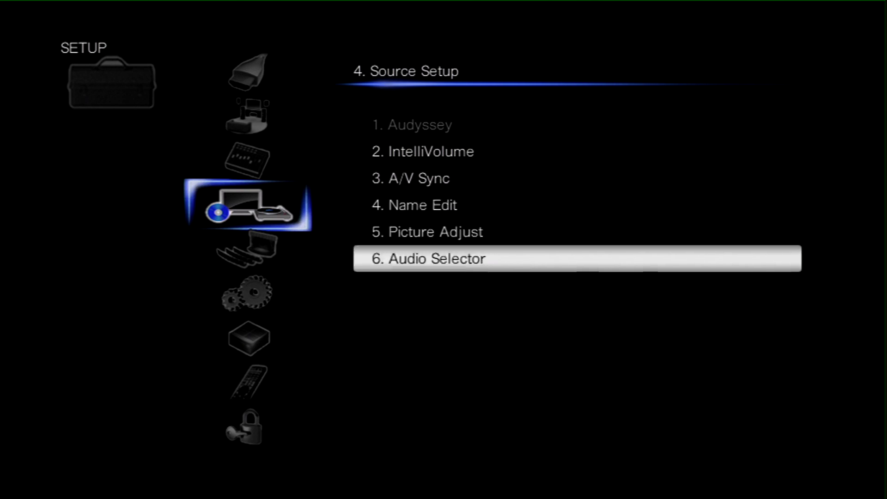
key("Return")
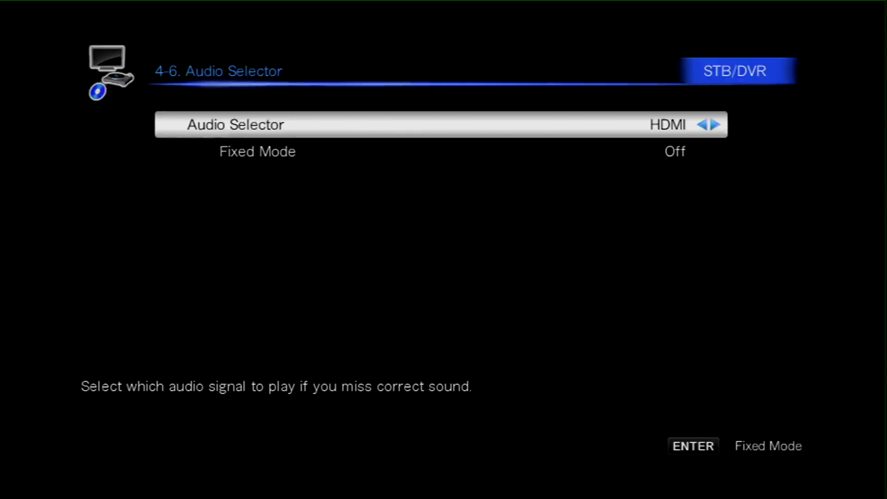
key("Right")
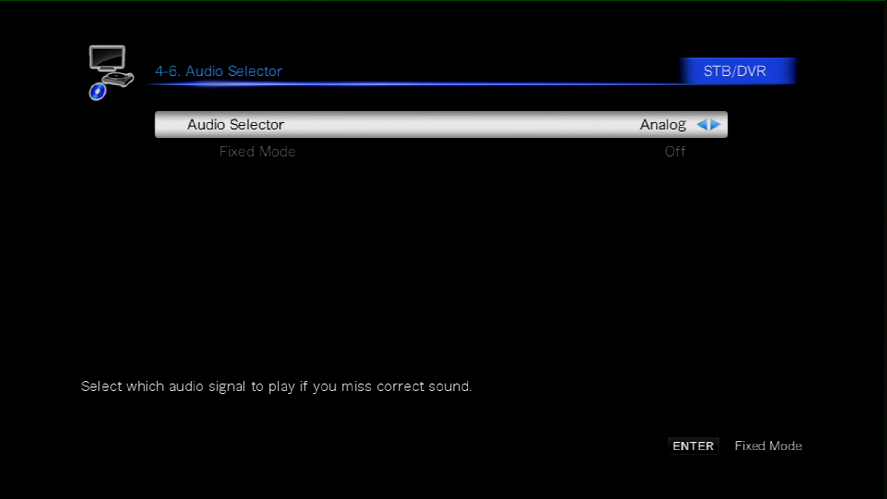
key("Left")
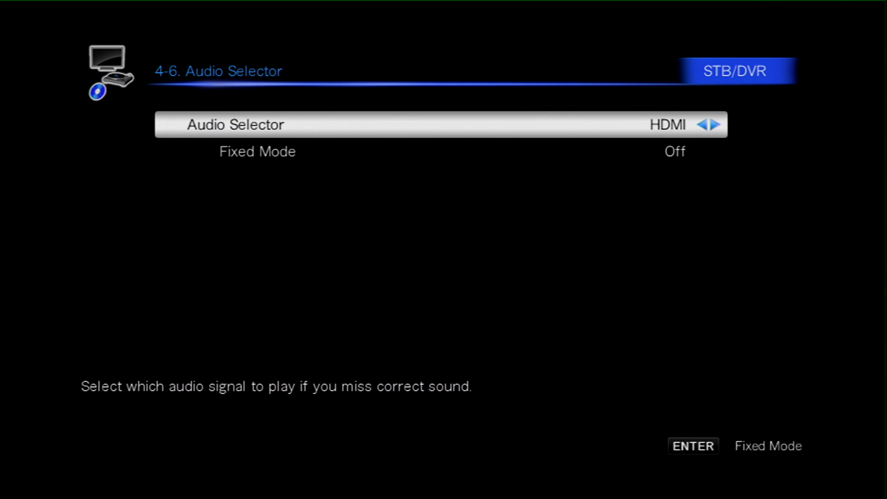
key("Escape")
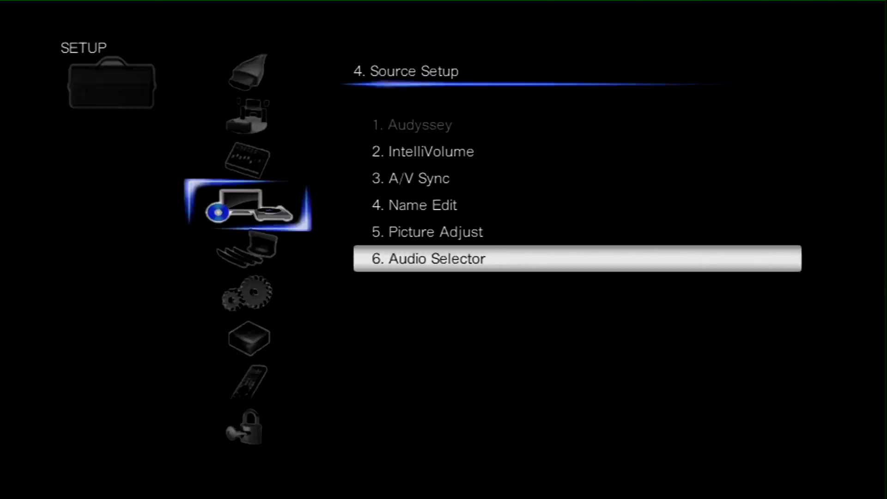
Review the Picture Adjust settings of the STB/DVR source, from Wide Mode through Color Temperature.
key("Up")
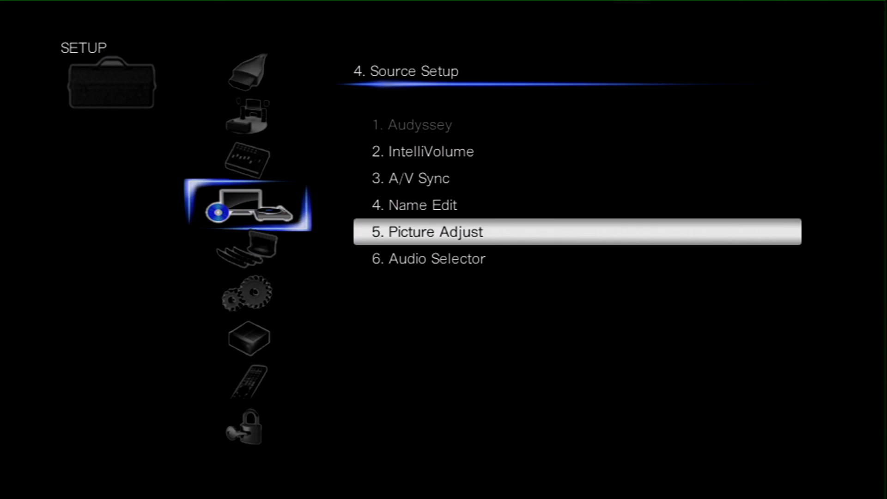
key("Return")
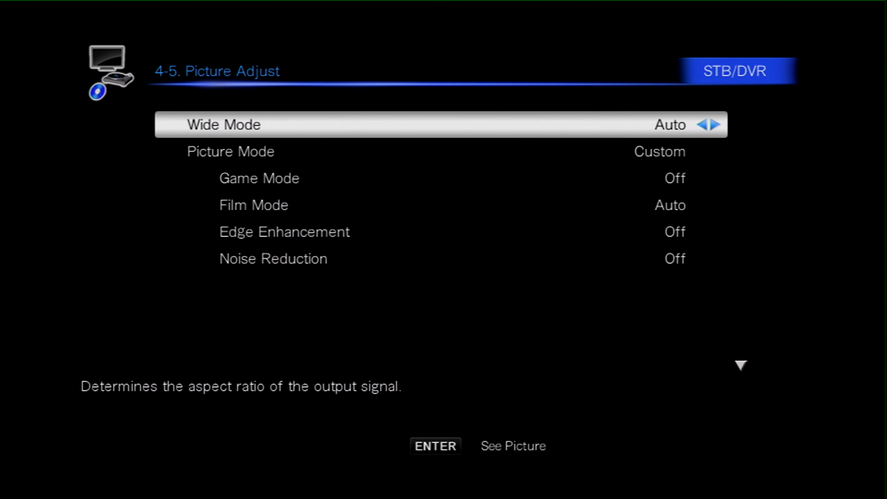
key("Down")
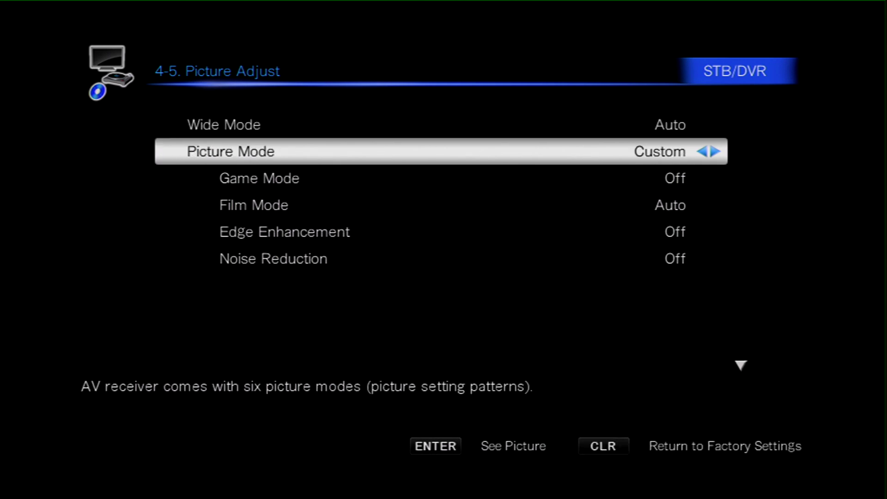
key("Down")
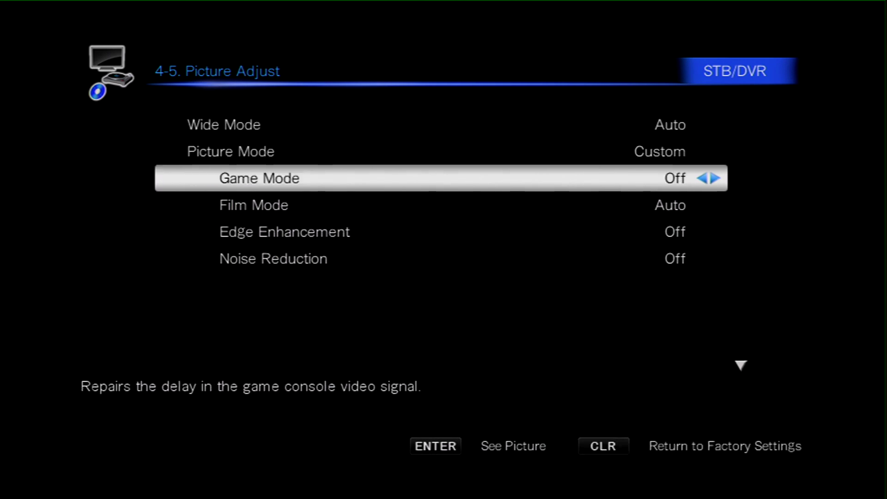
key("Down")
key("Down")
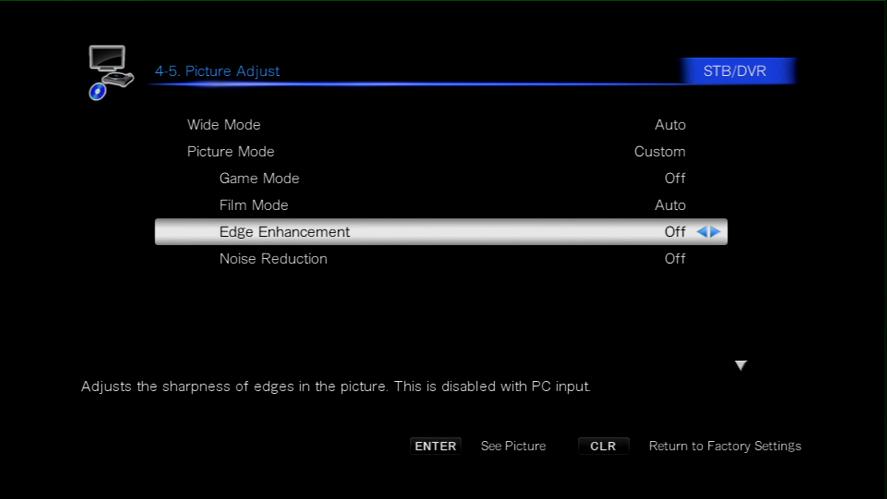
key("Down")
key("Down")
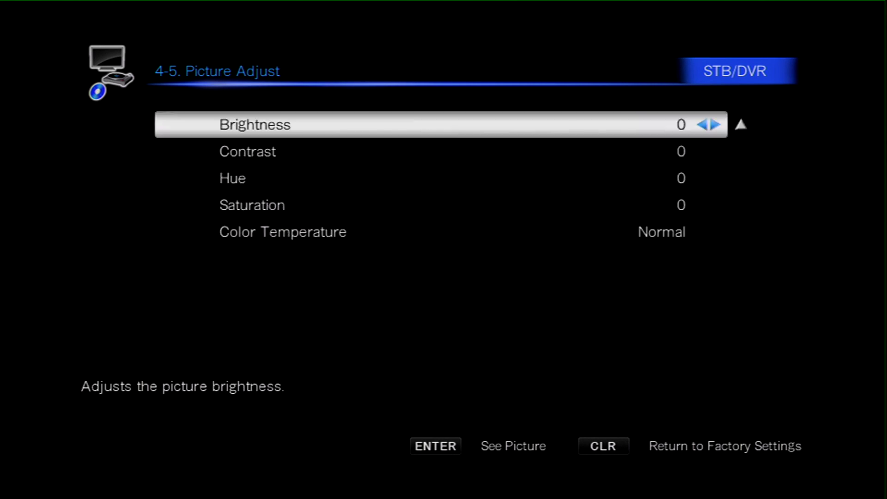
key("Down")
key("Down")
key("Down")
key("Down")
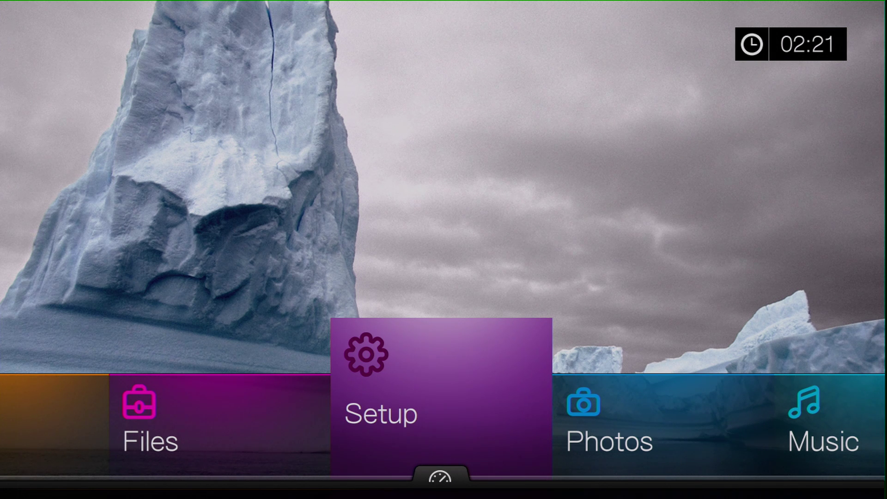
Examine the HDMI display resolutions offered for the media player's Video Output, from Auto through 1080p 60Hz.
key("Return")
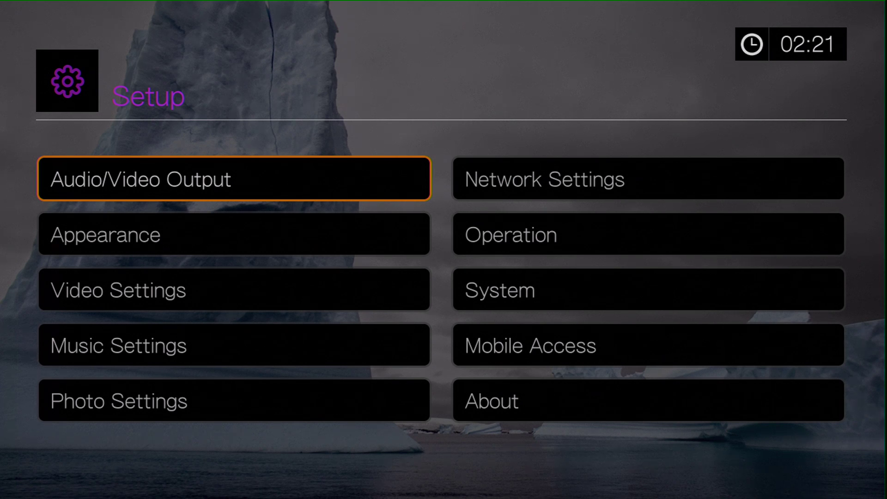
key("Return")
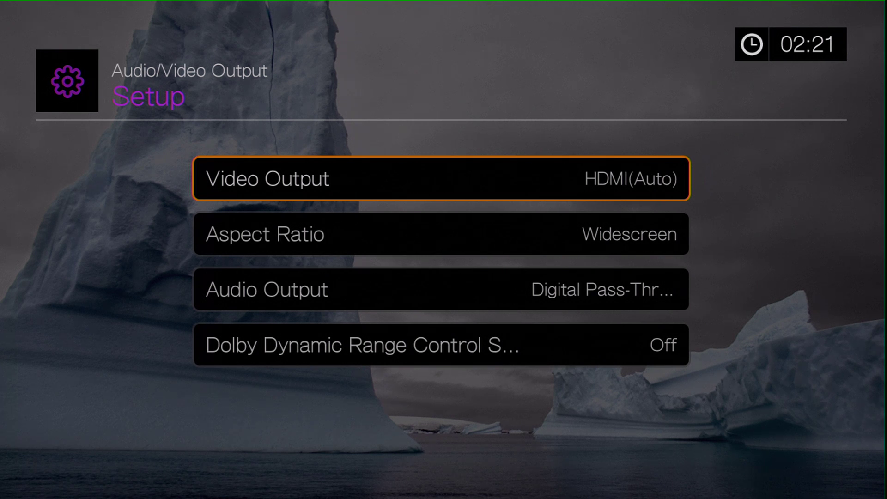
key("Return")
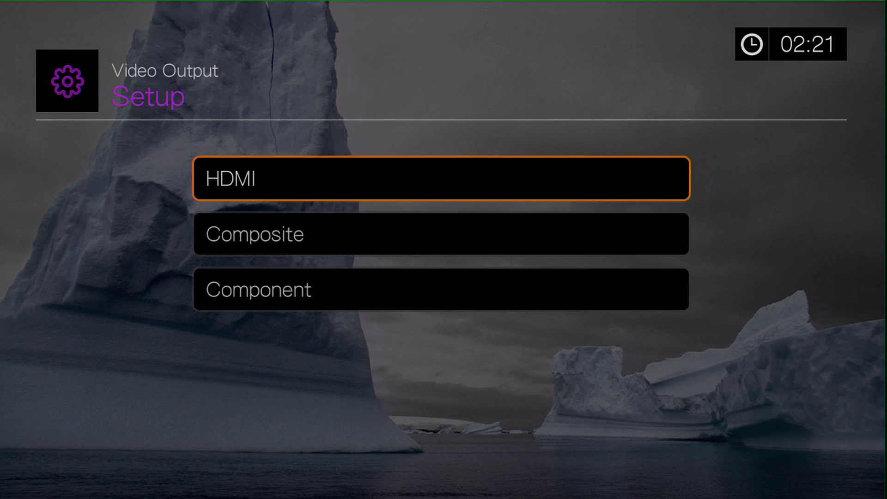
key("Return")
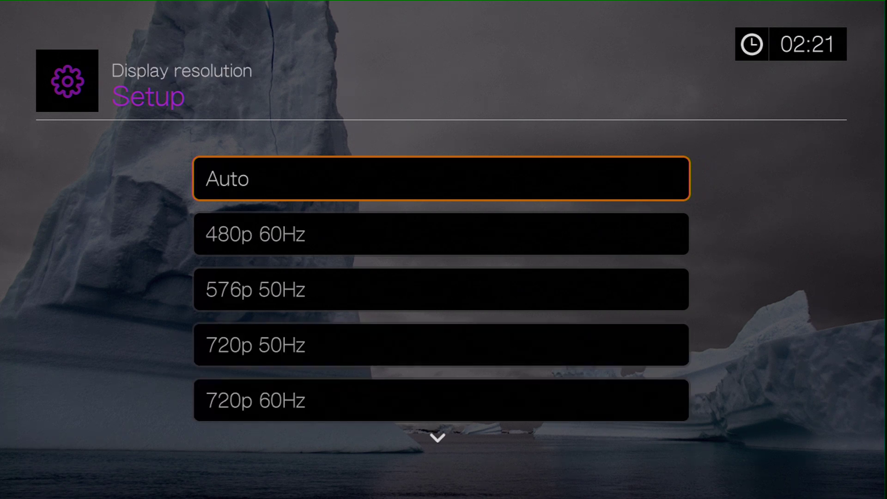
key("Down")
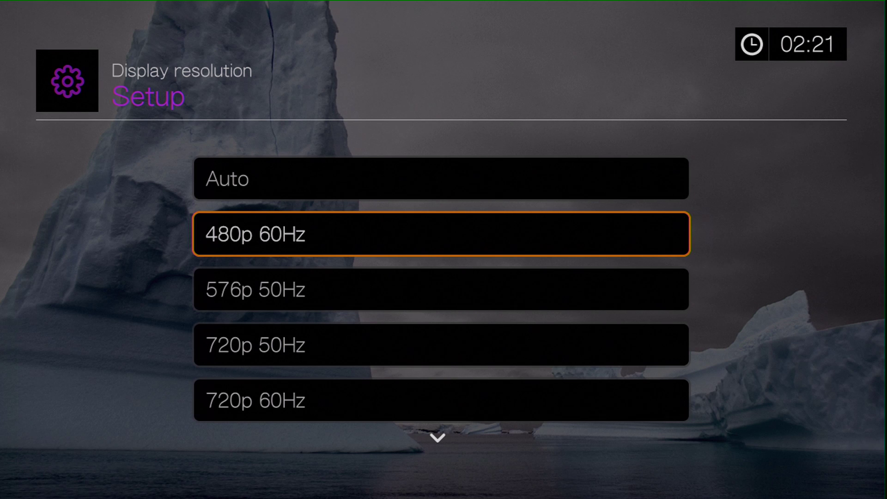
key("Down")
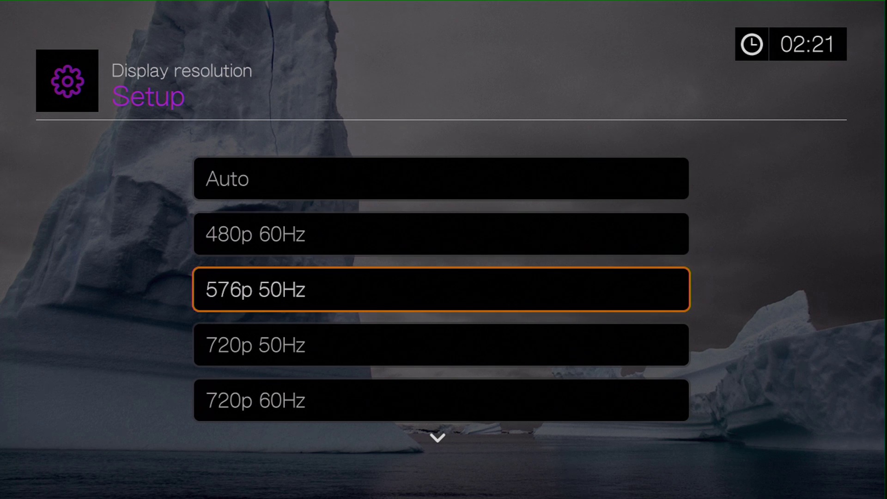
key("Down")
key("Down")
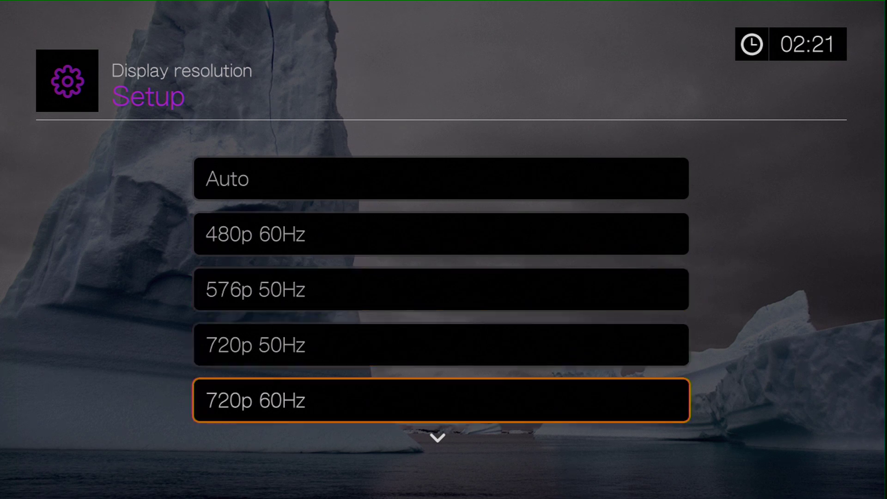
key("Down")
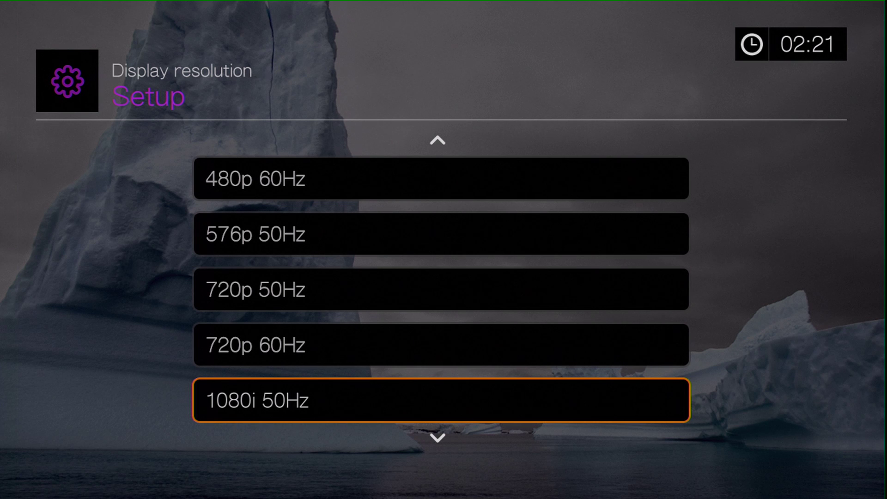
key("Down")
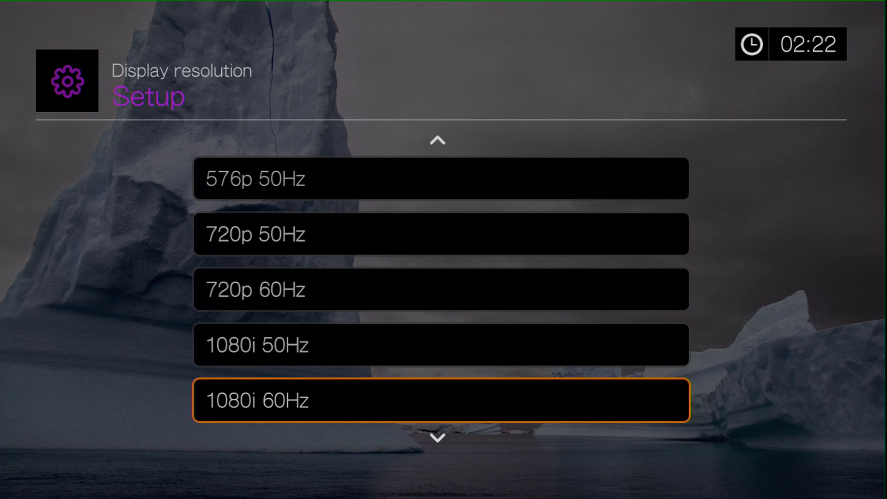
key("Down")
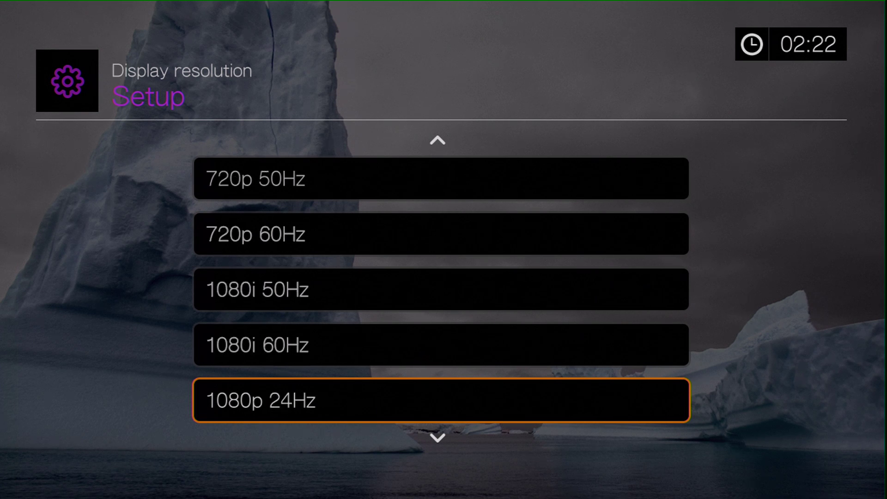
key("Down")
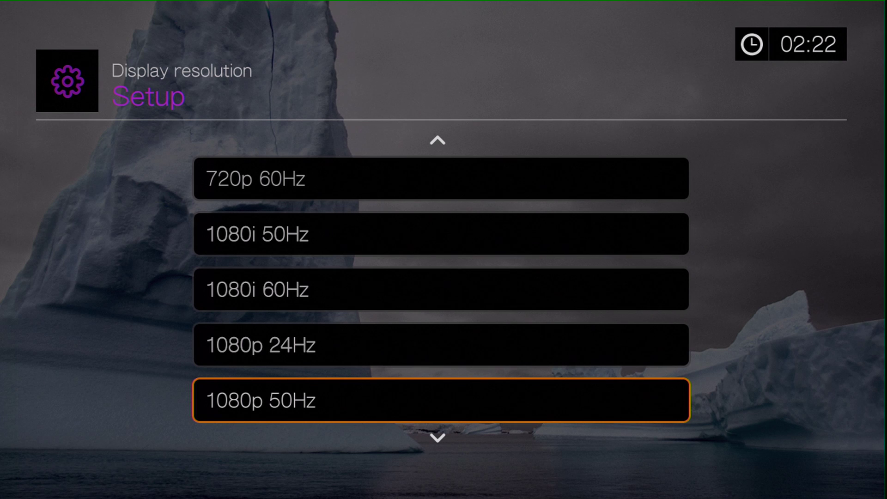
key("Down")
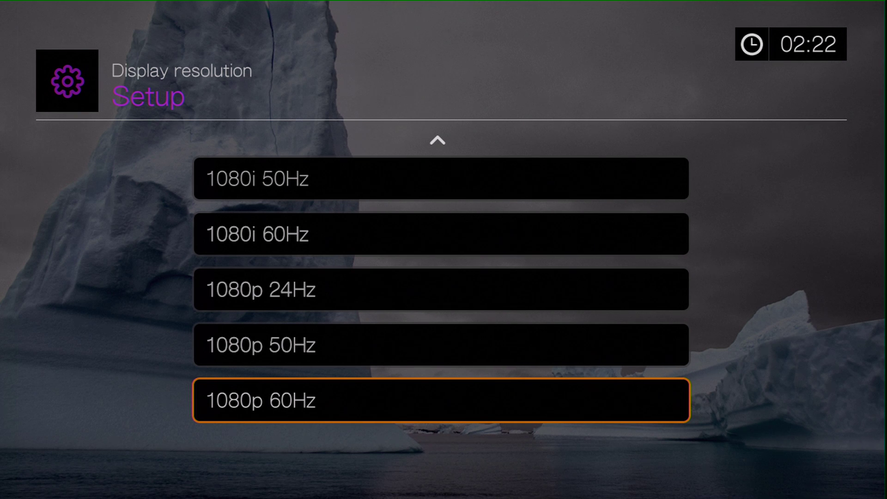
Choose Auto as the HDMI display resolution and return from the Color Space options to the Audio/Video Output settings.
key("Down")
key("Return")
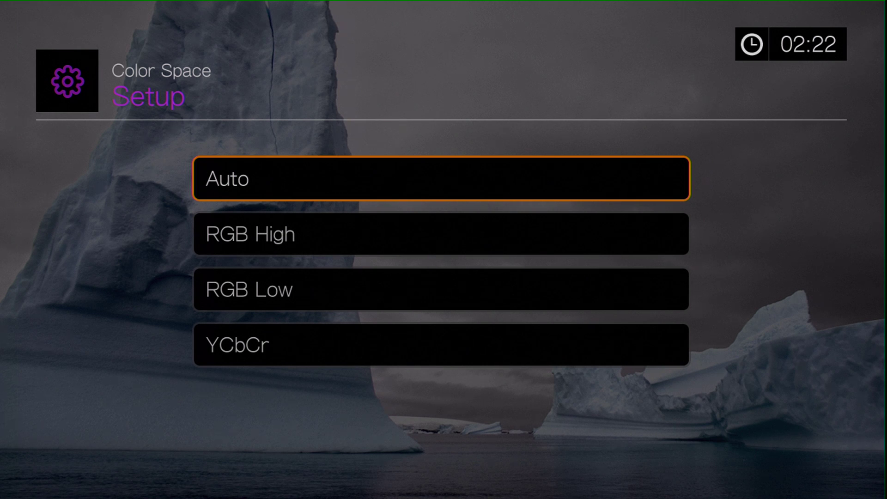
key("Escape")
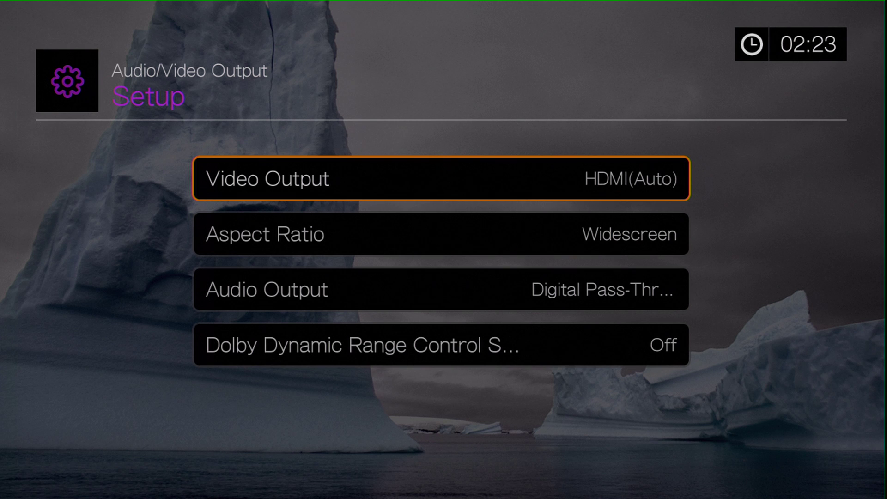
Set Audio Output to Digital Pass-Through via HDMI Only with Auto Detect, accept the format summary and leave the output settings.
key("Down")
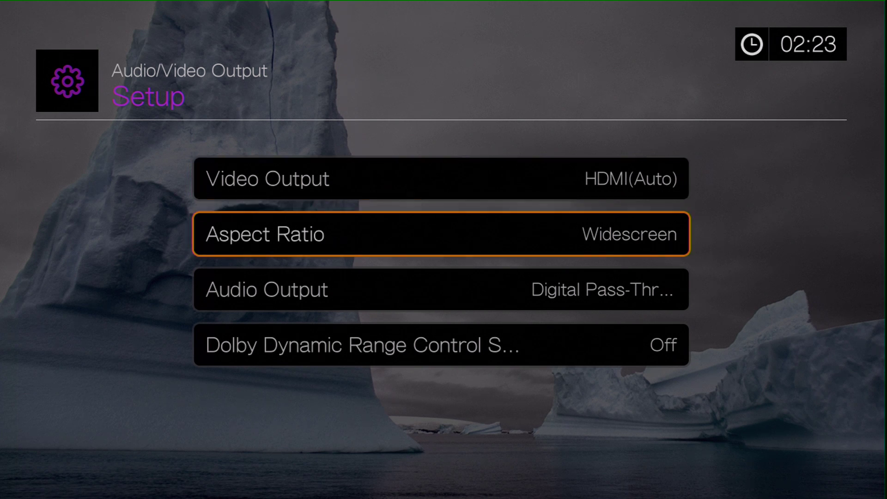
key("Down")
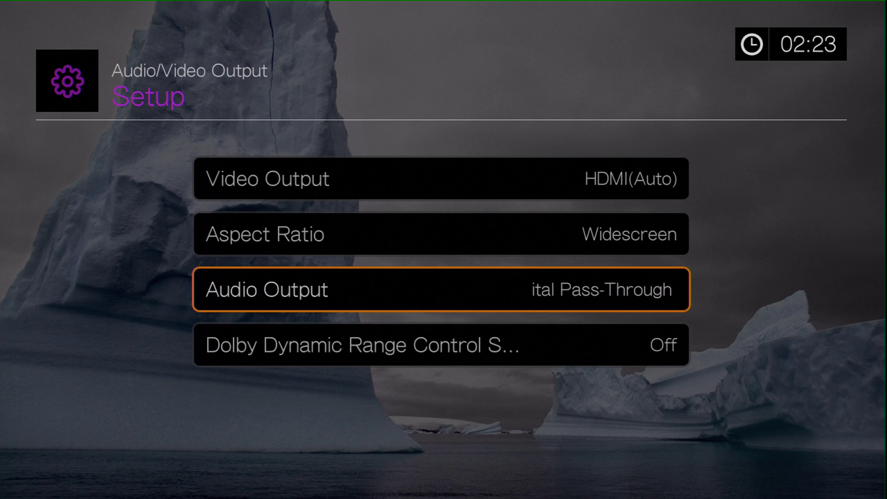
key("Return")
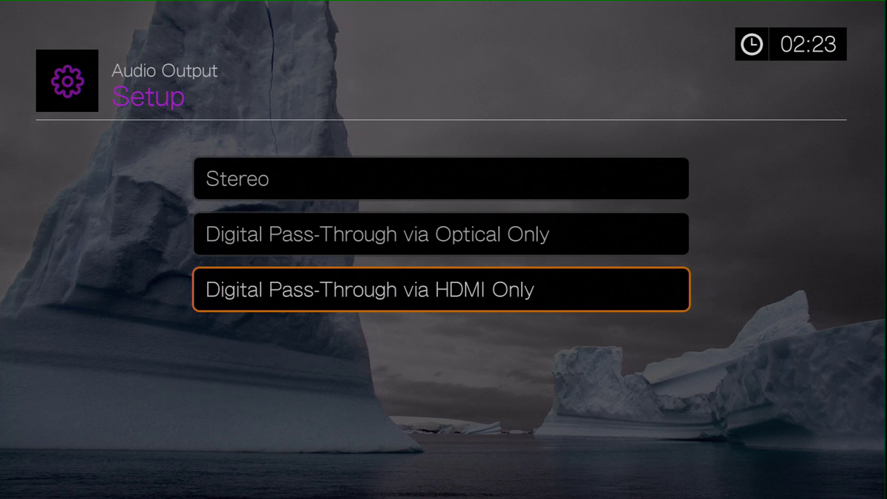
key("Return")
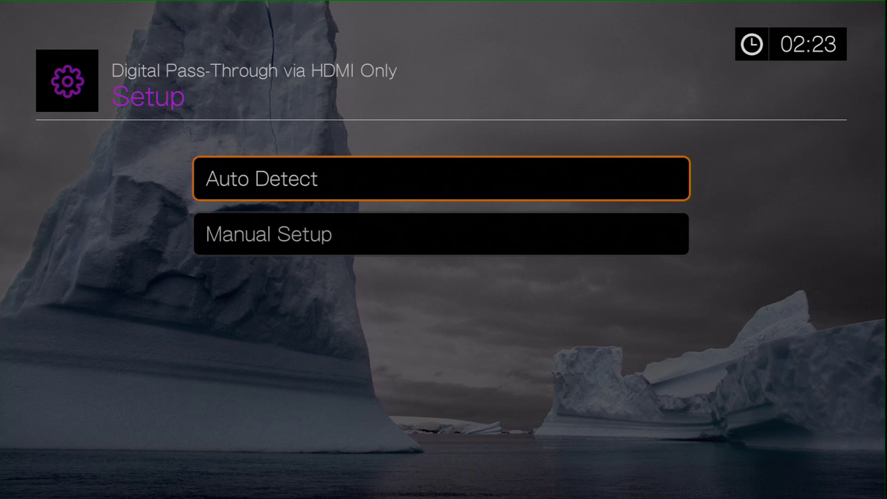
key("Return")
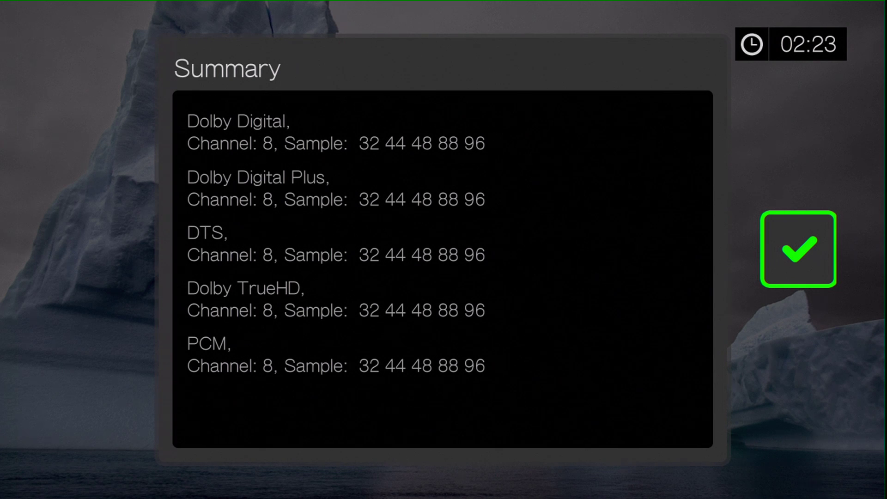
key("Return")
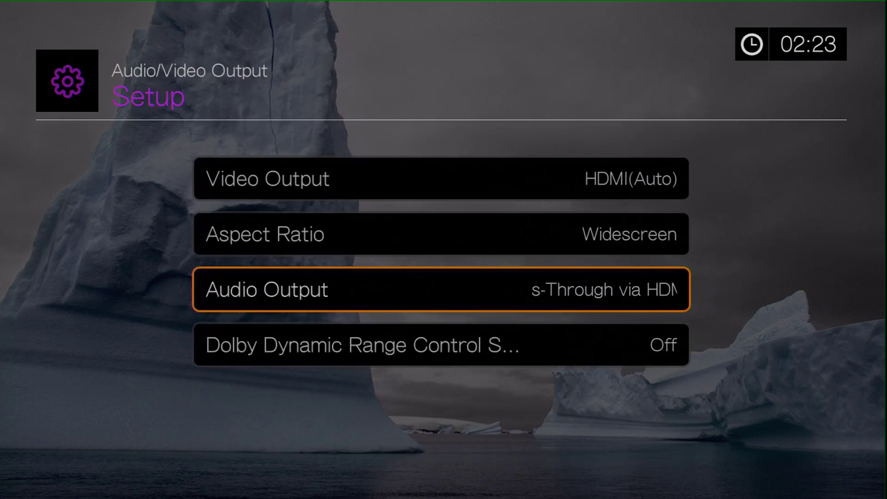
key("Escape")
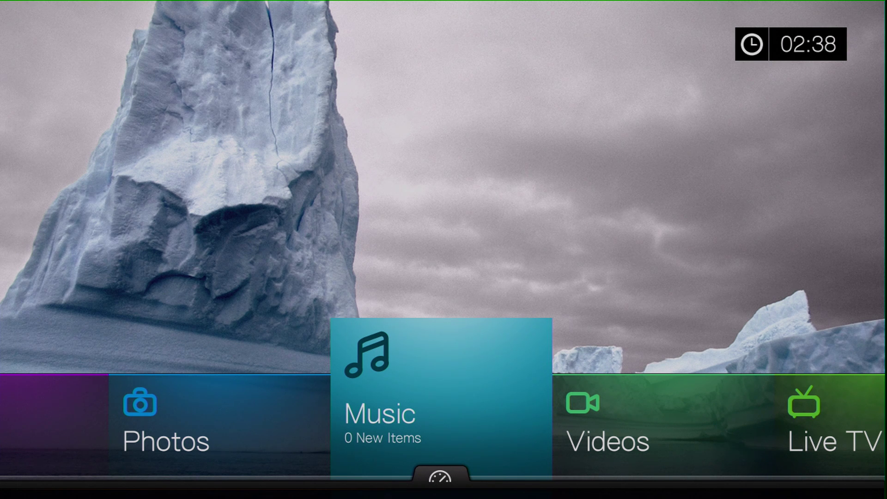
Select the MYBOOKWORLD Windows share under Network Share as the Music content source.
key("Return")
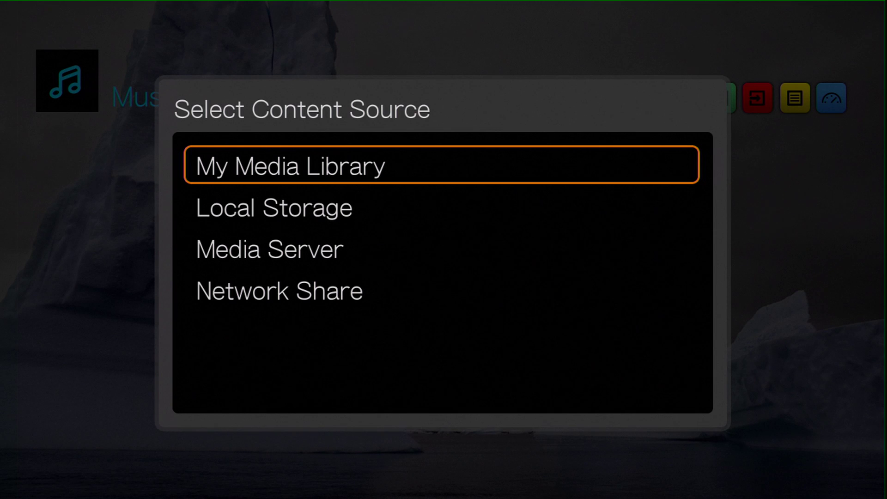
key("Up")
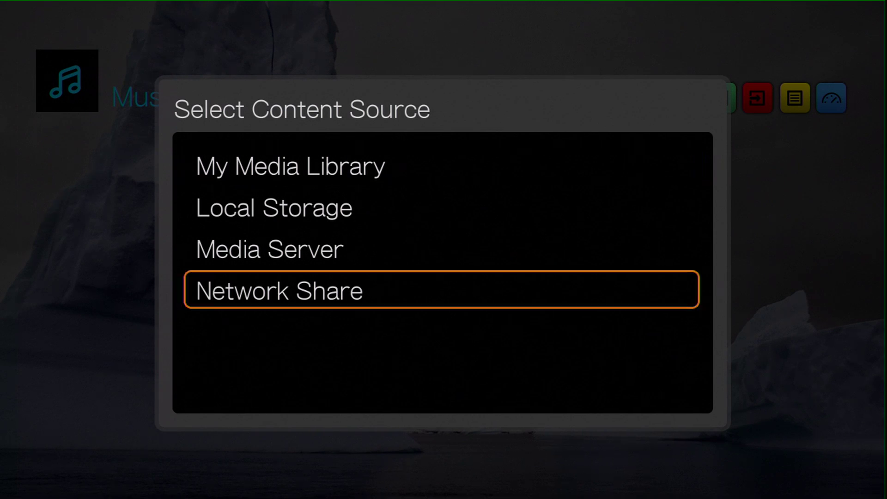
key("Return")
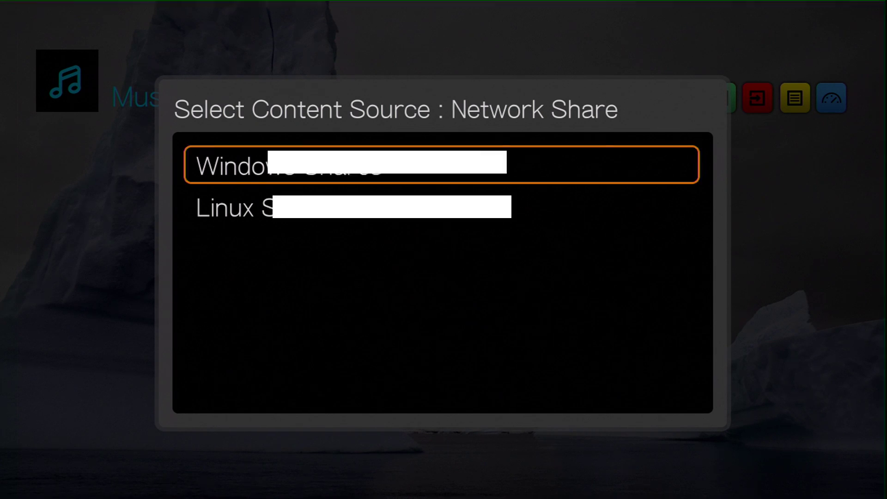
key("Return")
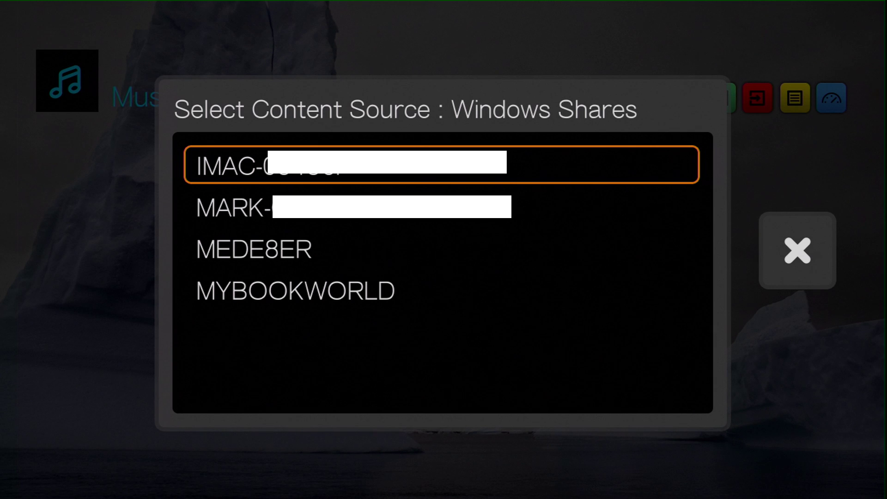
key("Down")
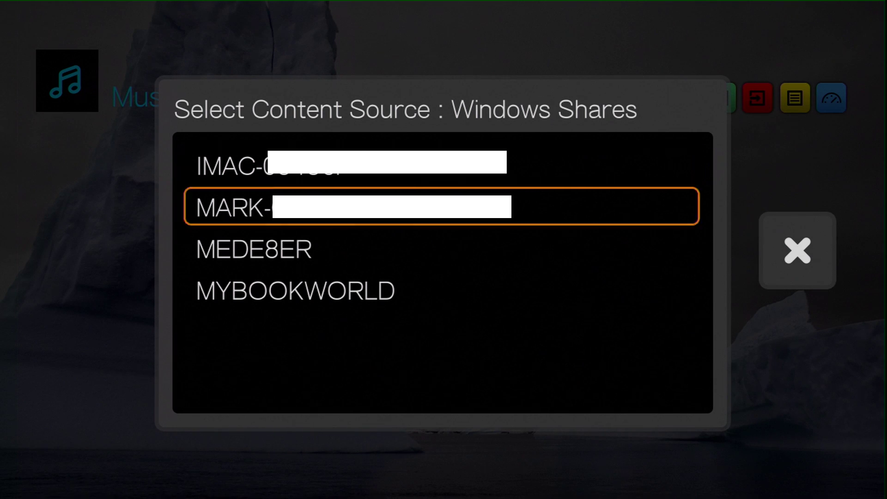
key("Down")
key("Down")
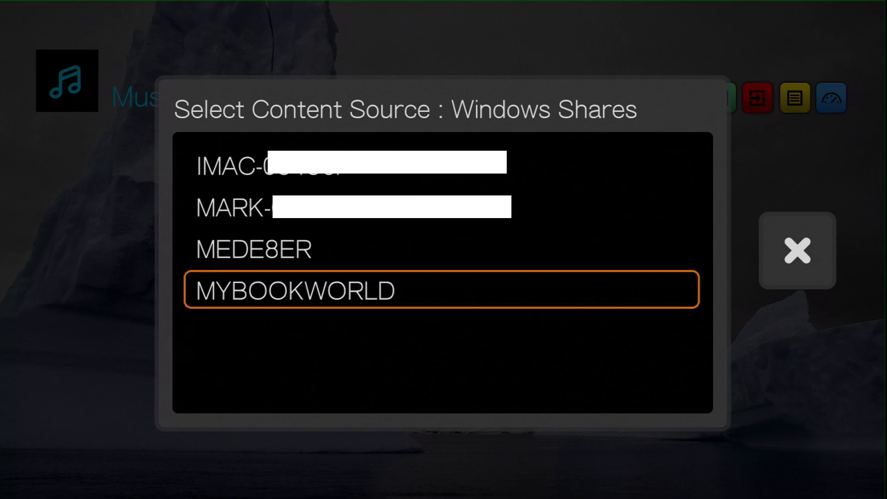
key("Return")
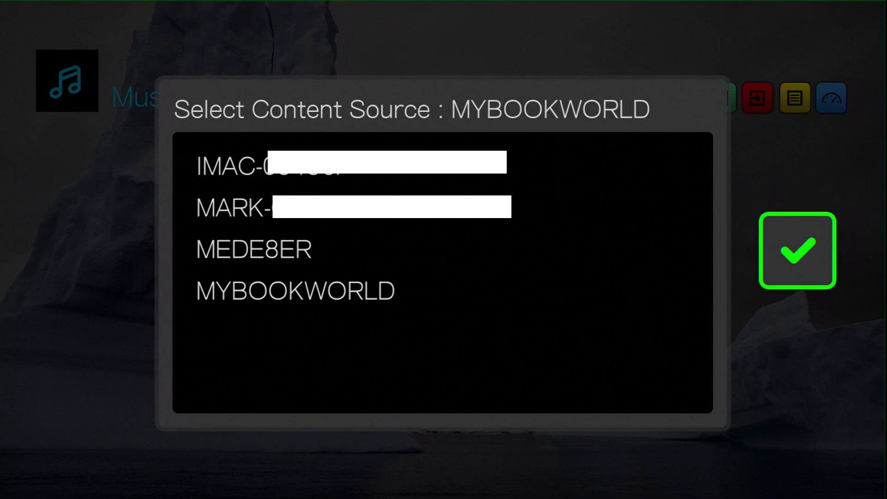
key("Return")
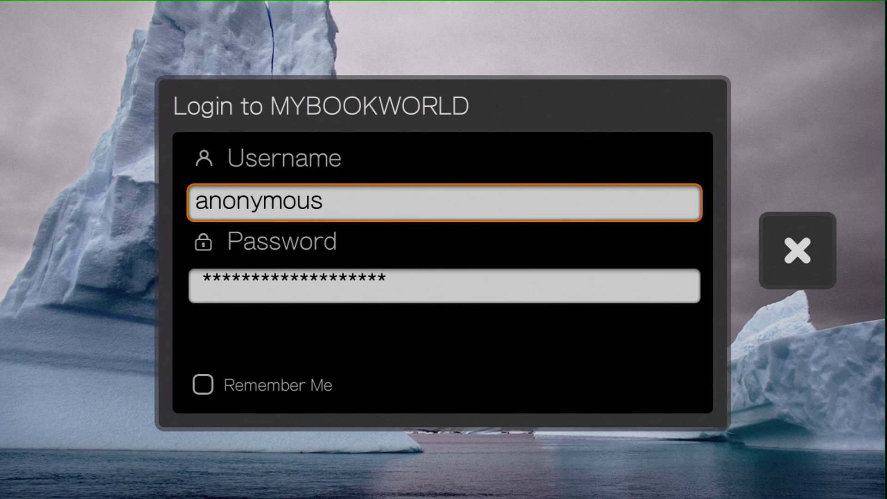
Enable Remember Me for the MYBOOKWORLD login and submit the prefilled credentials.
key("Down")
key("Down")
key("Return")
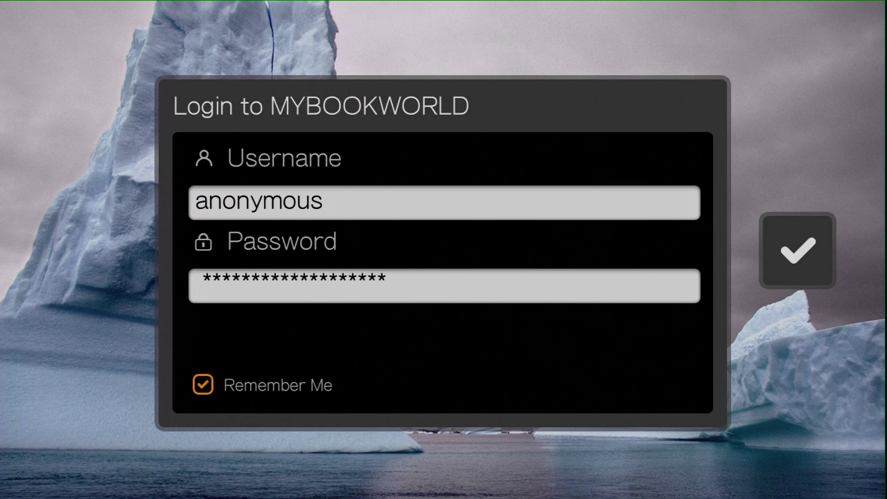
key("Right")
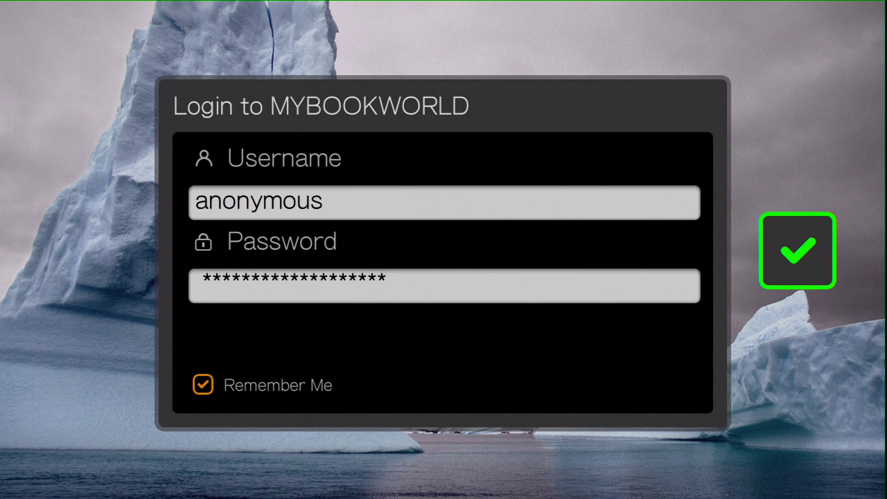
key("Return")
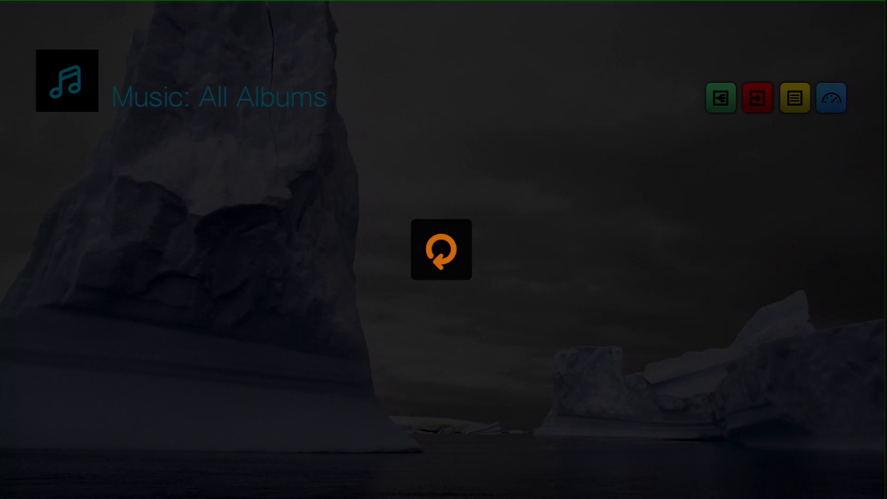
Browse Files in My Media Library through the WDTVLiveHub folder to the contents of its Onkyo folder.
key("Left")
key("Return")
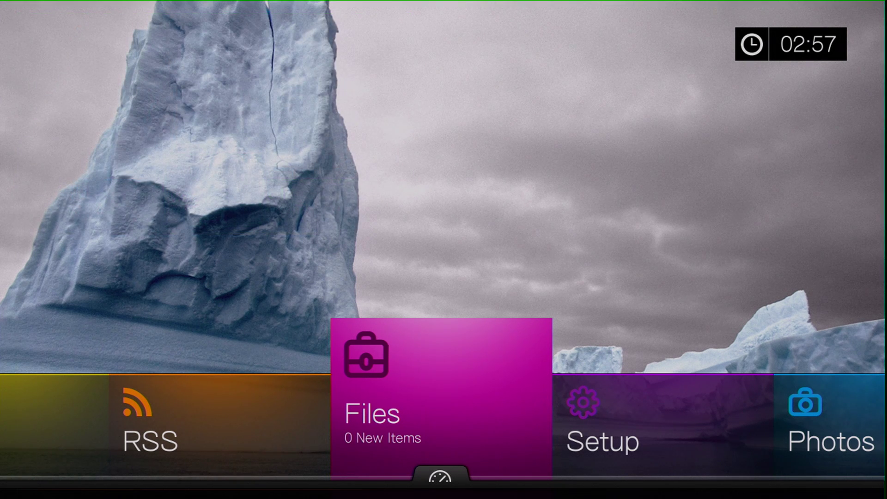
key("Return")
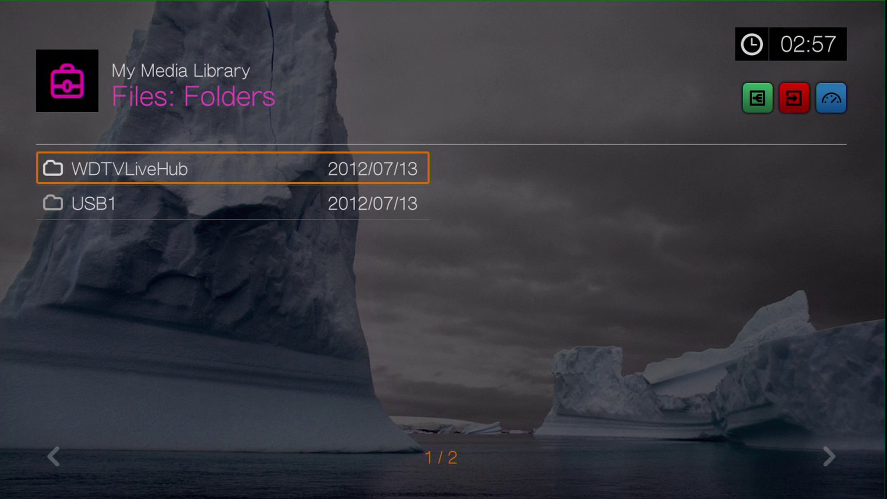
key("Return")
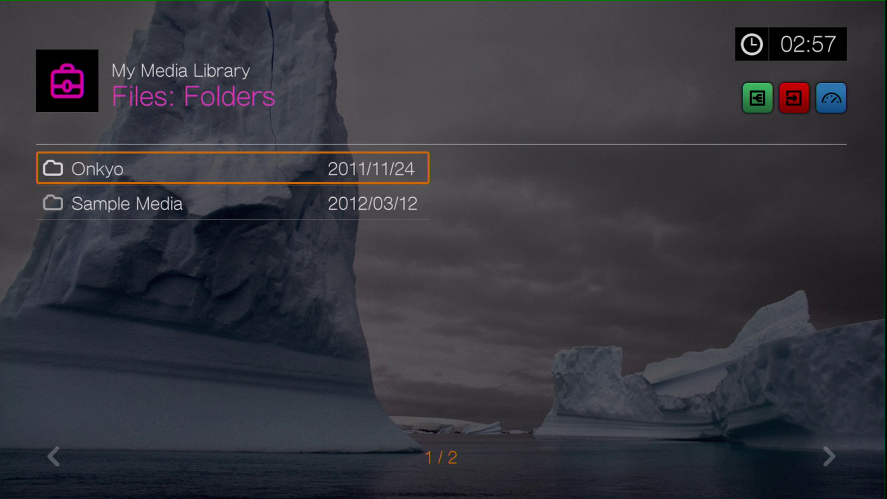
key("Return")
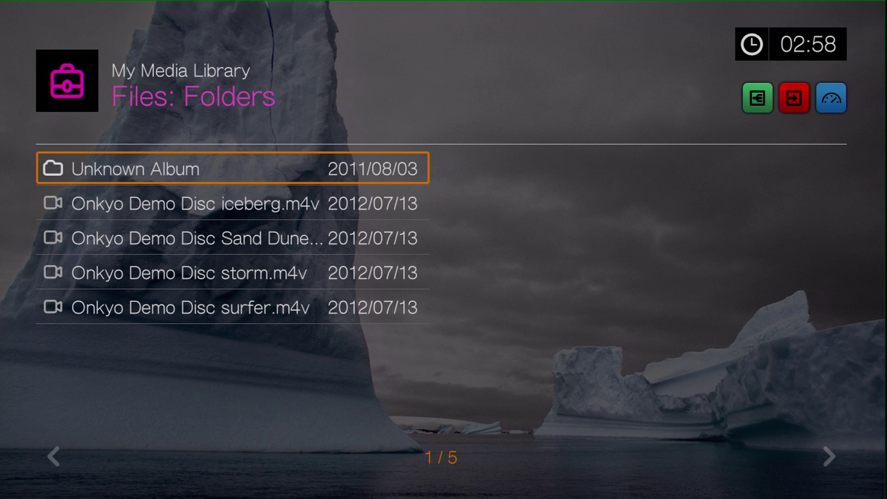
key("Down")
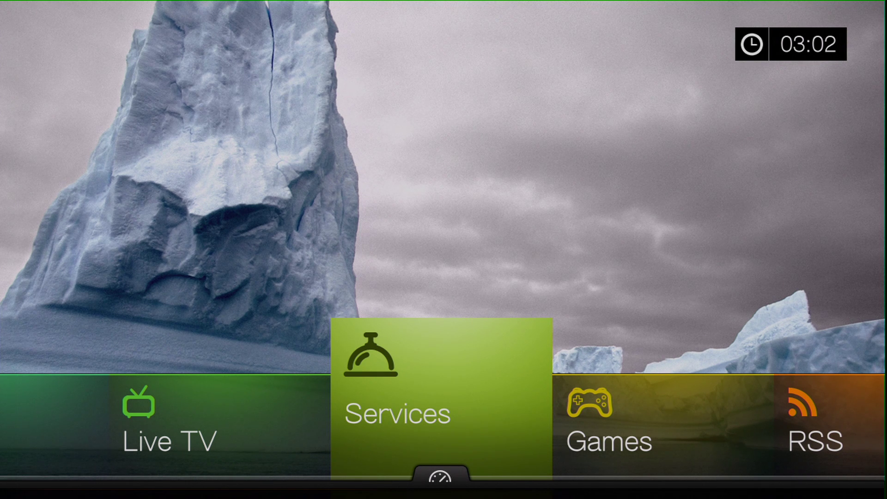
Open the Services section from the home screen.
key("Return")
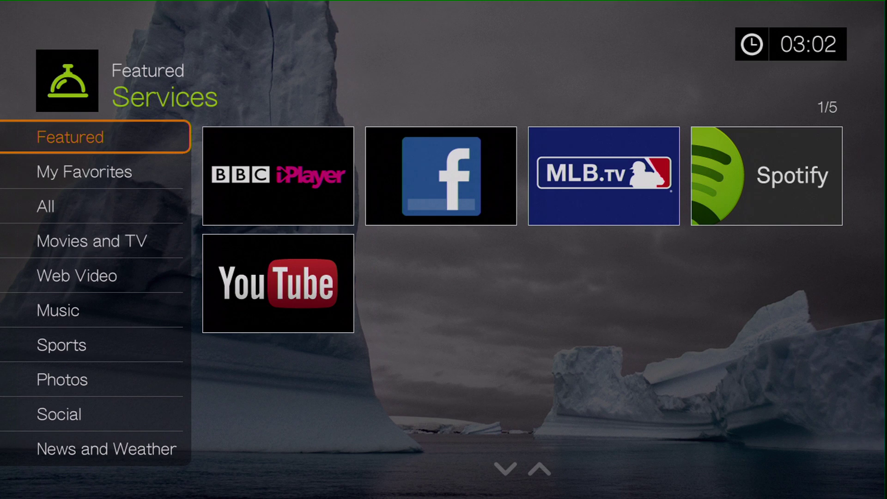